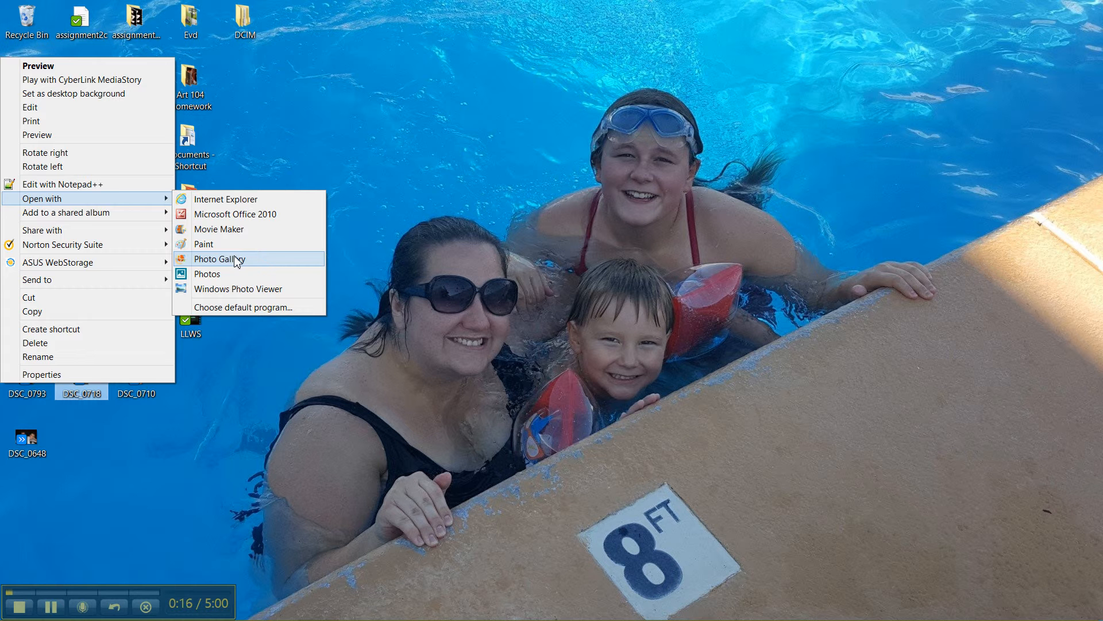
# Open the desktop photo DSC_0718 in Photo Gallery and browse the neighbouring photos before coming back to it.
pyautogui.click(238, 260)
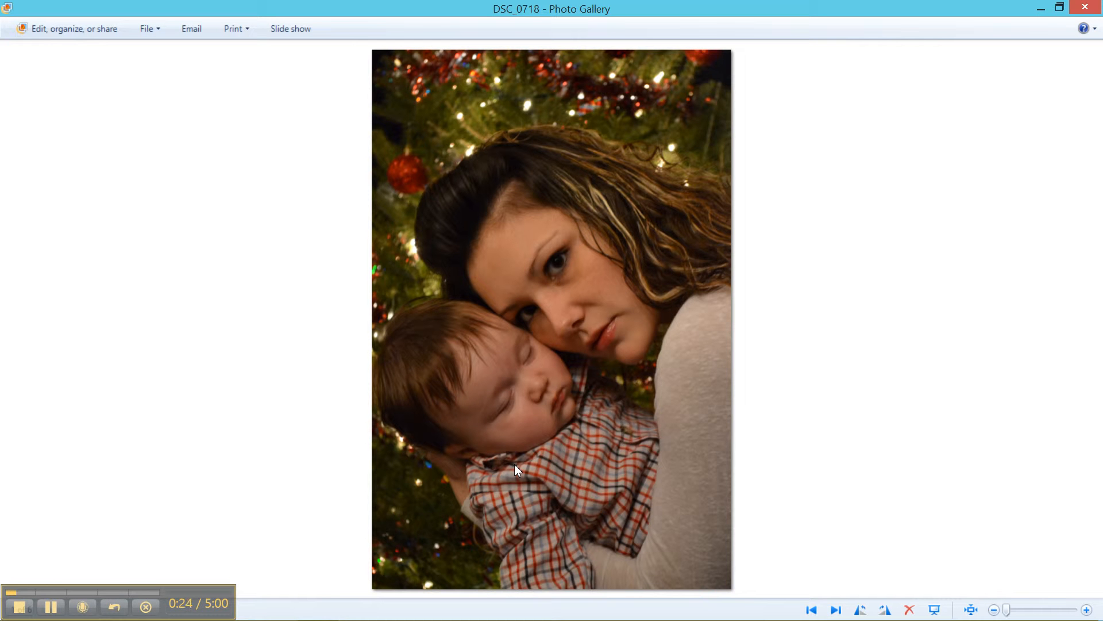
pyautogui.press('Right')
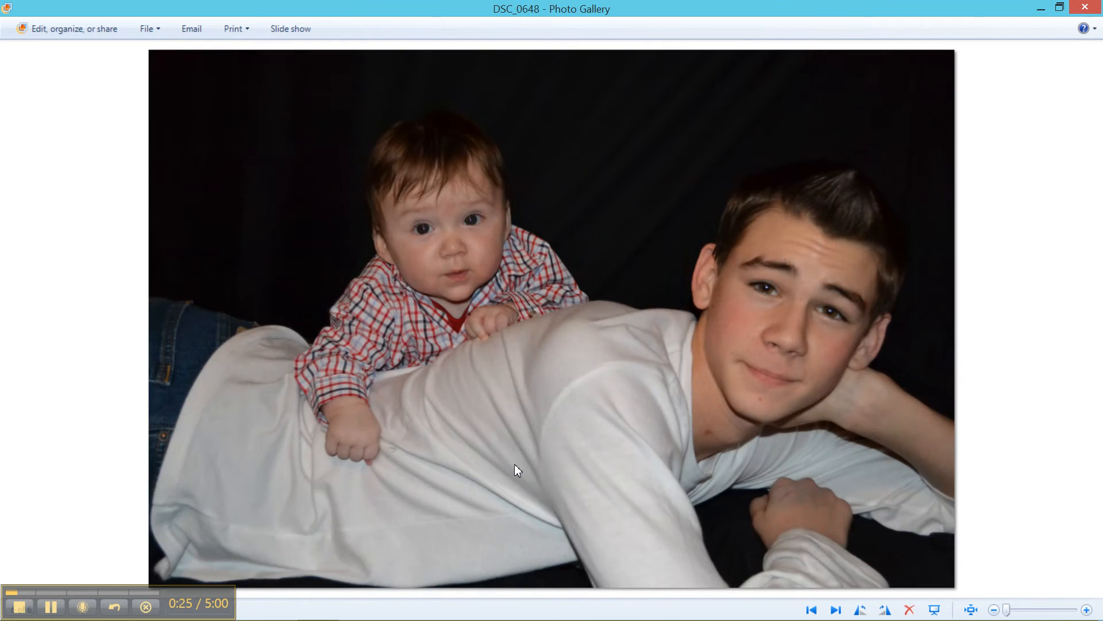
pyautogui.press('Left')
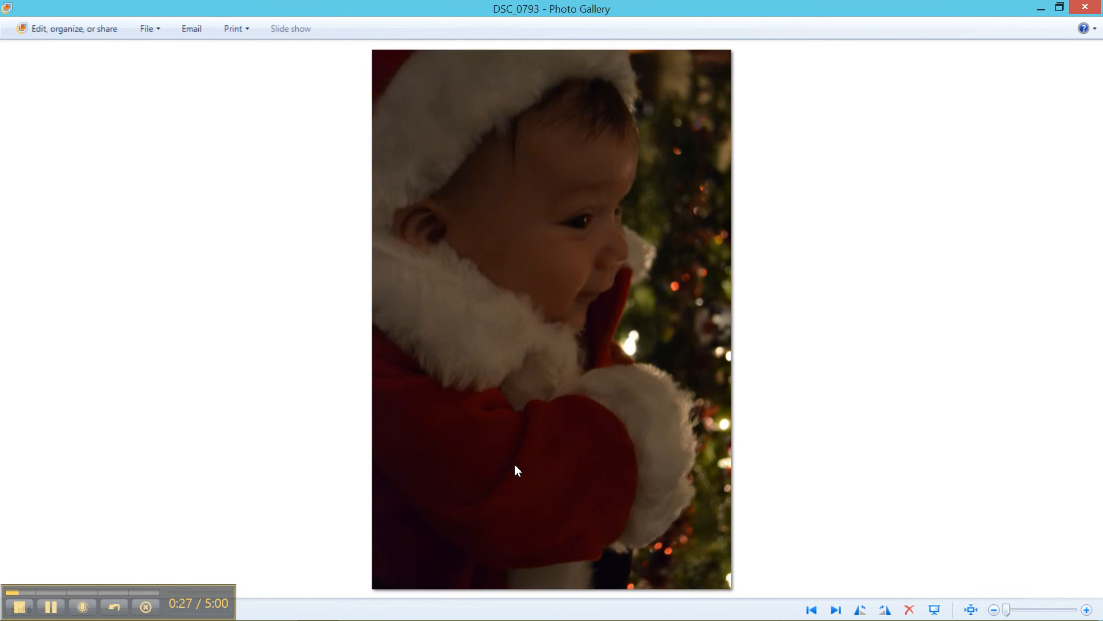
pyautogui.press('Right')
pyautogui.press('Left')
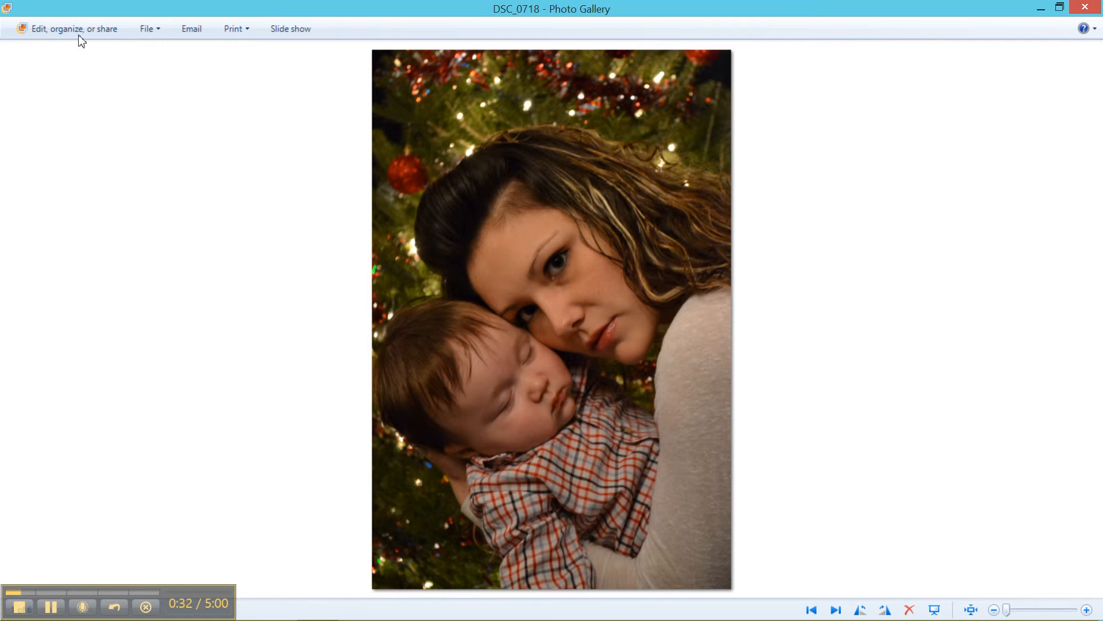
# Switch to the full gallery for organizing and editing, and open DSC_0718 from the December 2014 group.
pyautogui.click(41, 36)
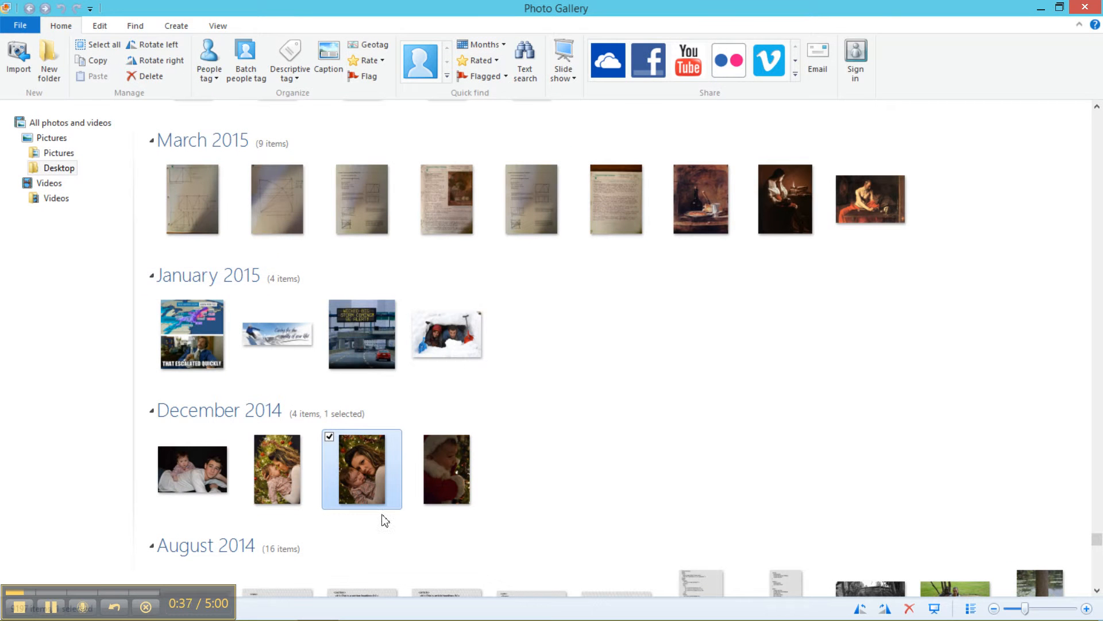
pyautogui.moveTo(350, 480)
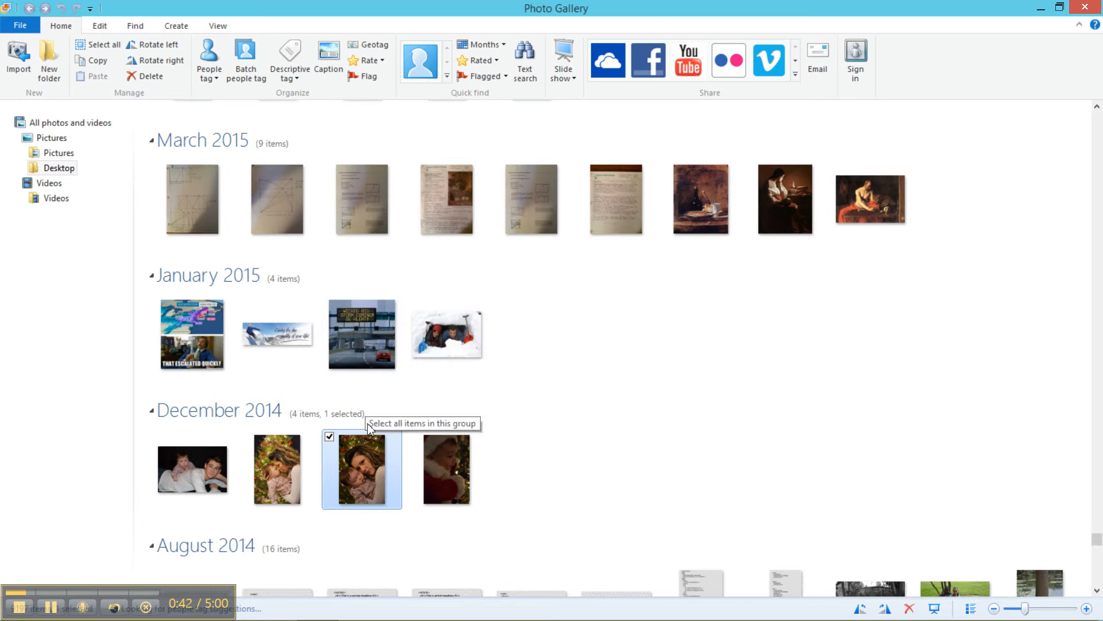
pyautogui.doubleClick(370, 467)
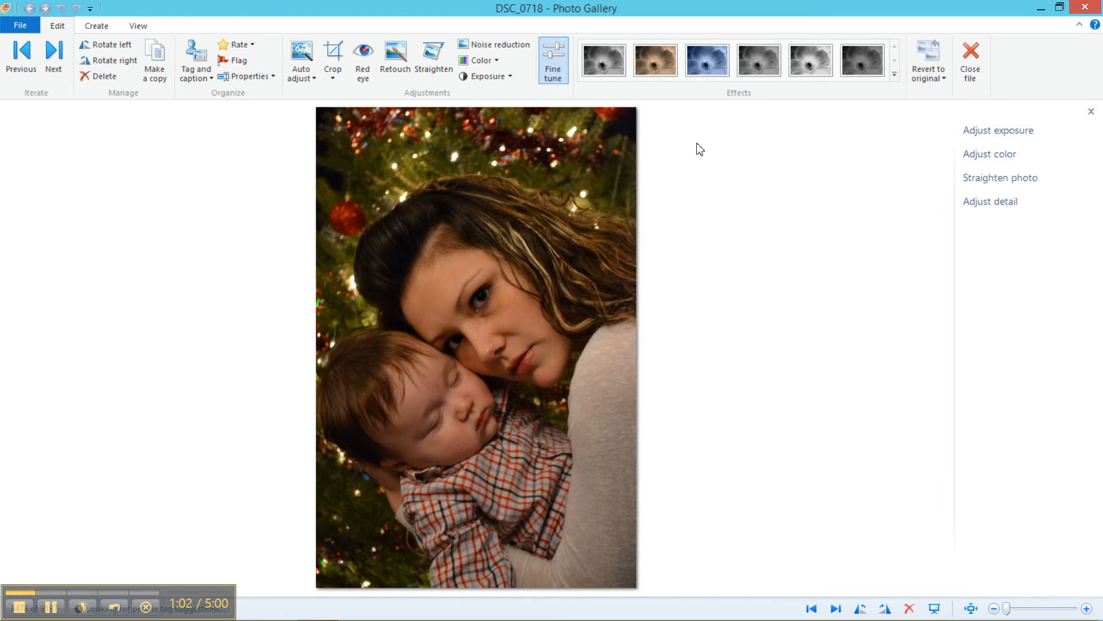
# Adjust the photo's exposure by nudging Brightness around its midpoint and raising Shadows to the maximum.
pyautogui.click(1041, 131)
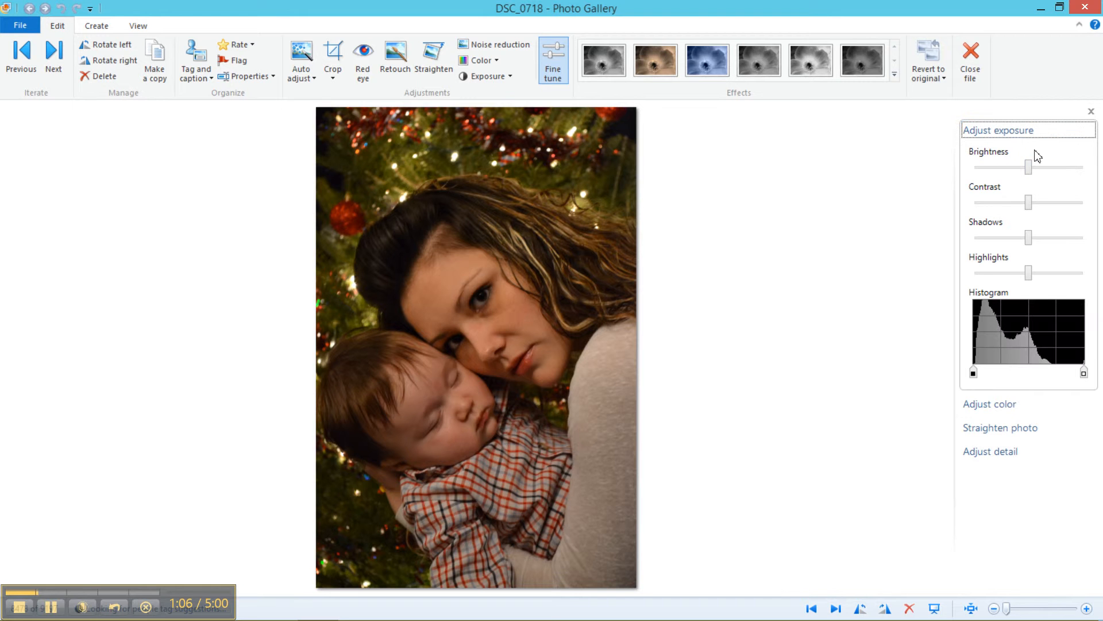
pyautogui.click(1029, 240)
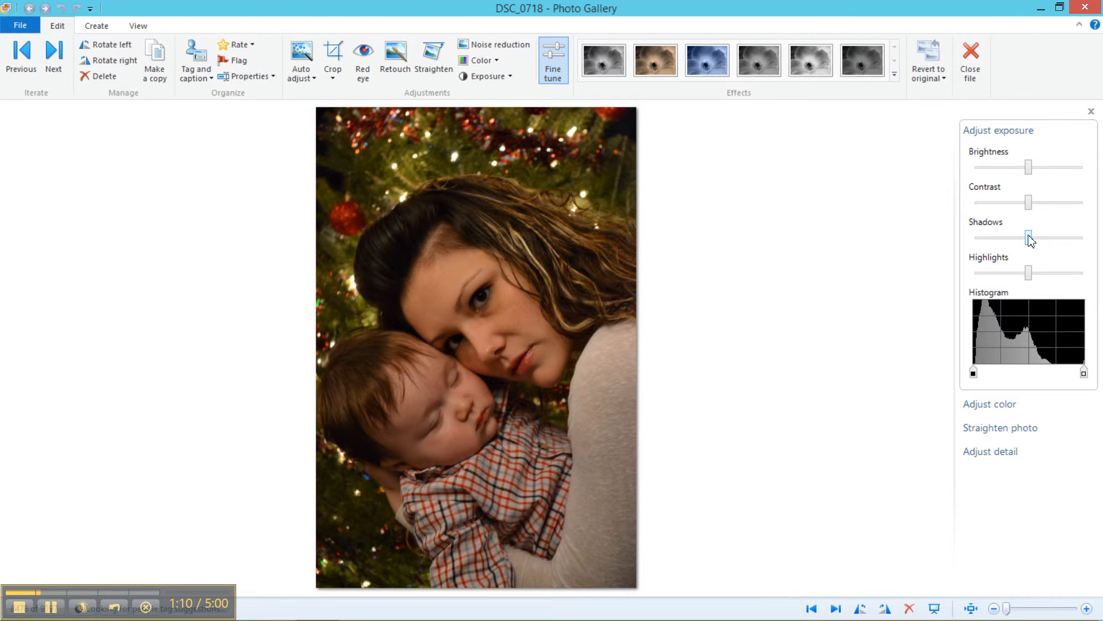
pyautogui.click(1029, 171)
pyautogui.moveTo(1029, 172)
pyautogui.mouseDown()
pyautogui.moveTo(1087, 175)
pyautogui.moveTo(1029, 177)
pyautogui.mouseUp()
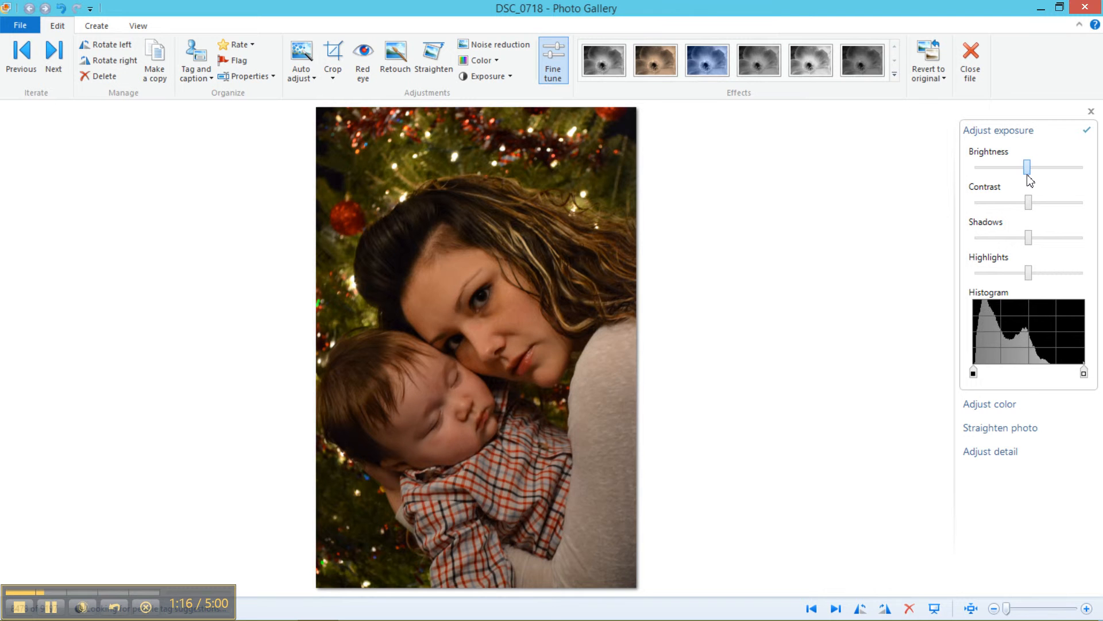
pyautogui.moveTo(1028, 238); pyautogui.dragTo(1095, 247)
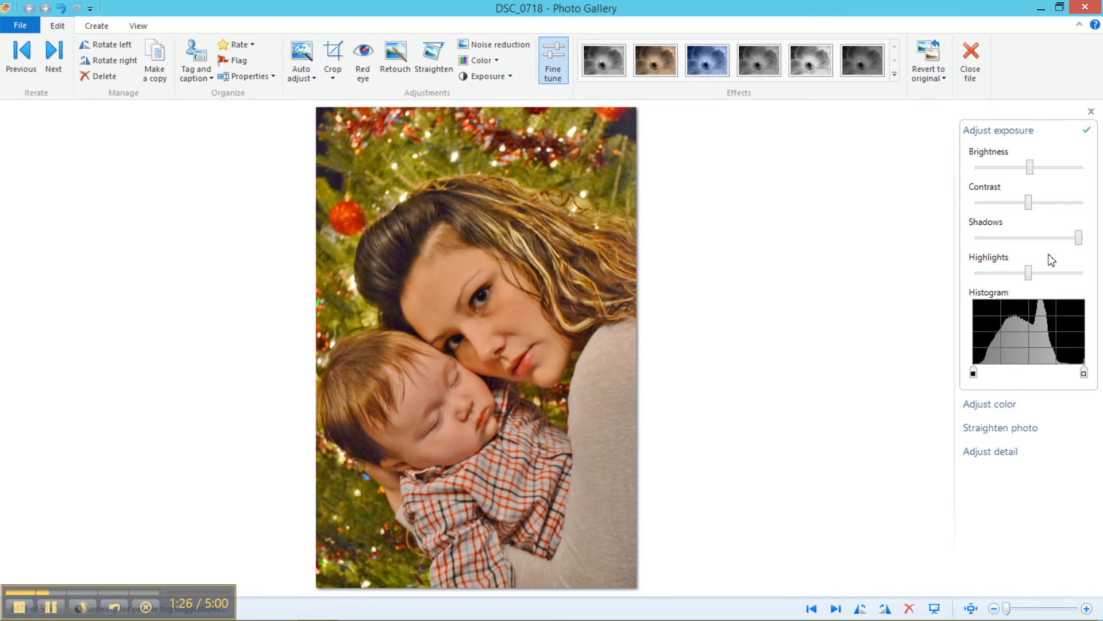
pyautogui.click(1033, 132)
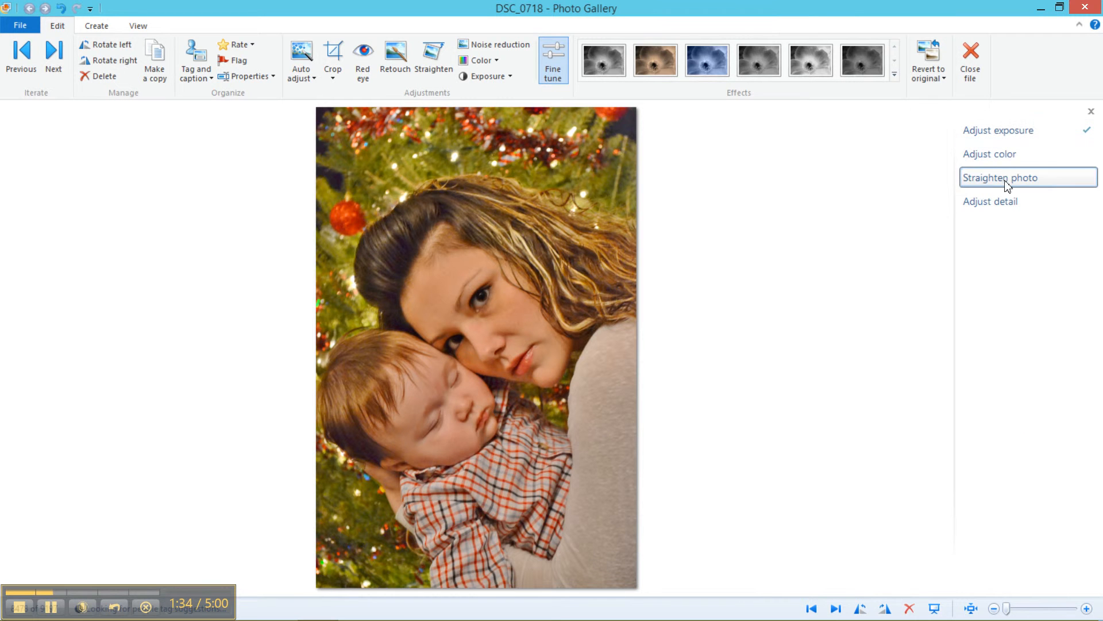
# Nudge the photo's Saturation around its midpoint and preview the black-and-white and sepia effects.
pyautogui.click(997, 154)
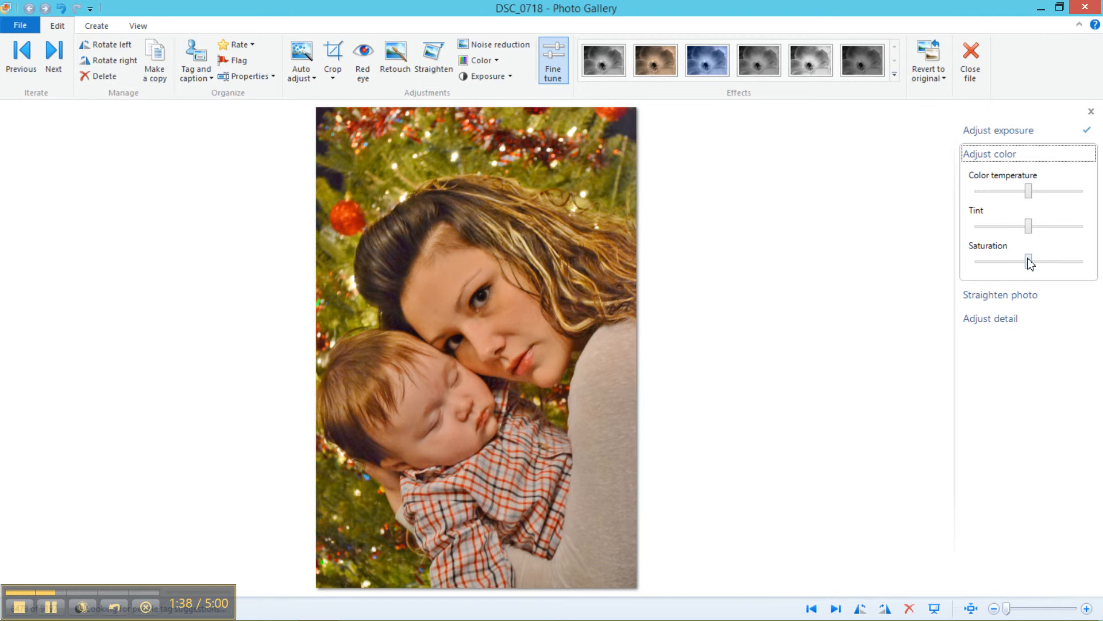
pyautogui.moveTo(1028, 259)
pyautogui.mouseDown()
pyautogui.moveTo(970, 263)
pyautogui.moveTo(1076, 263)
pyautogui.moveTo(993, 262)
pyautogui.moveTo(1057, 265)
pyautogui.moveTo(1027, 266)
pyautogui.mouseUp()
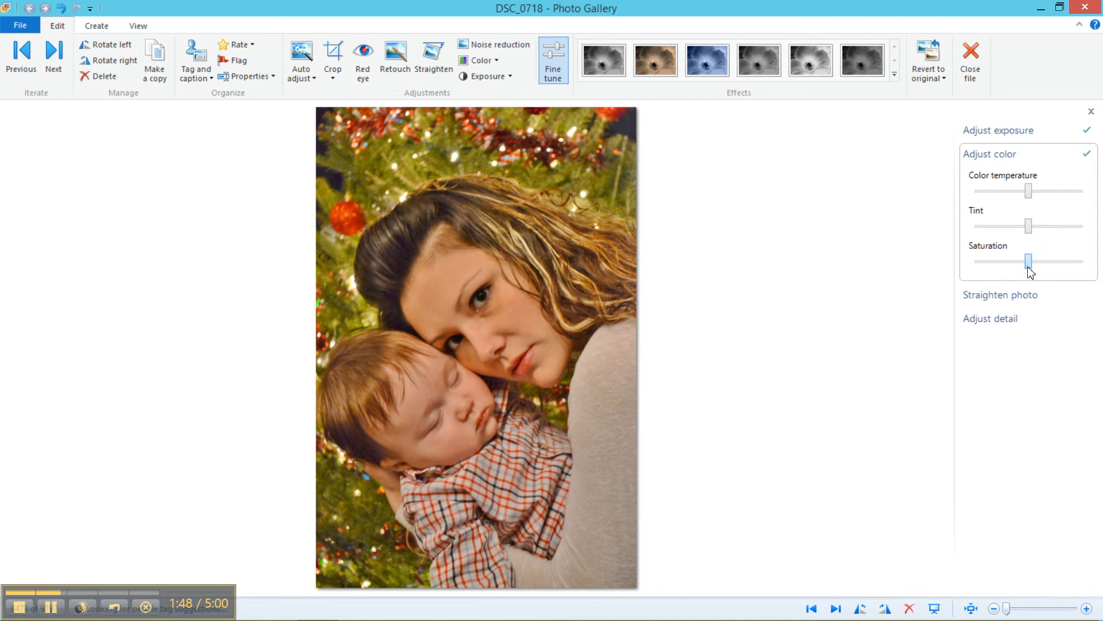
pyautogui.click(698, 78)
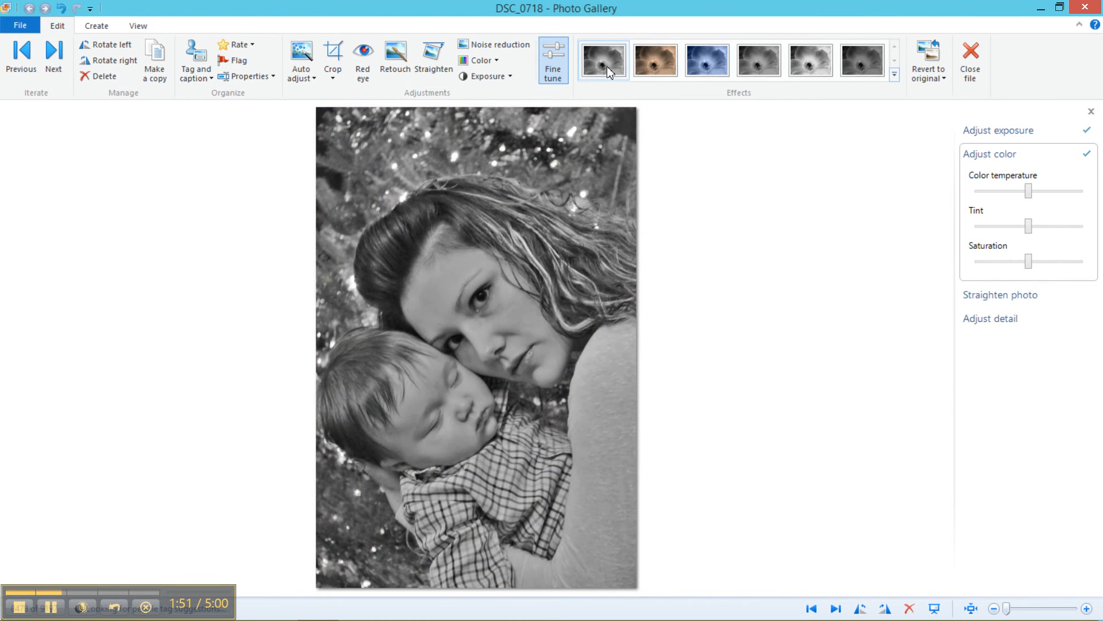
pyautogui.click(660, 73)
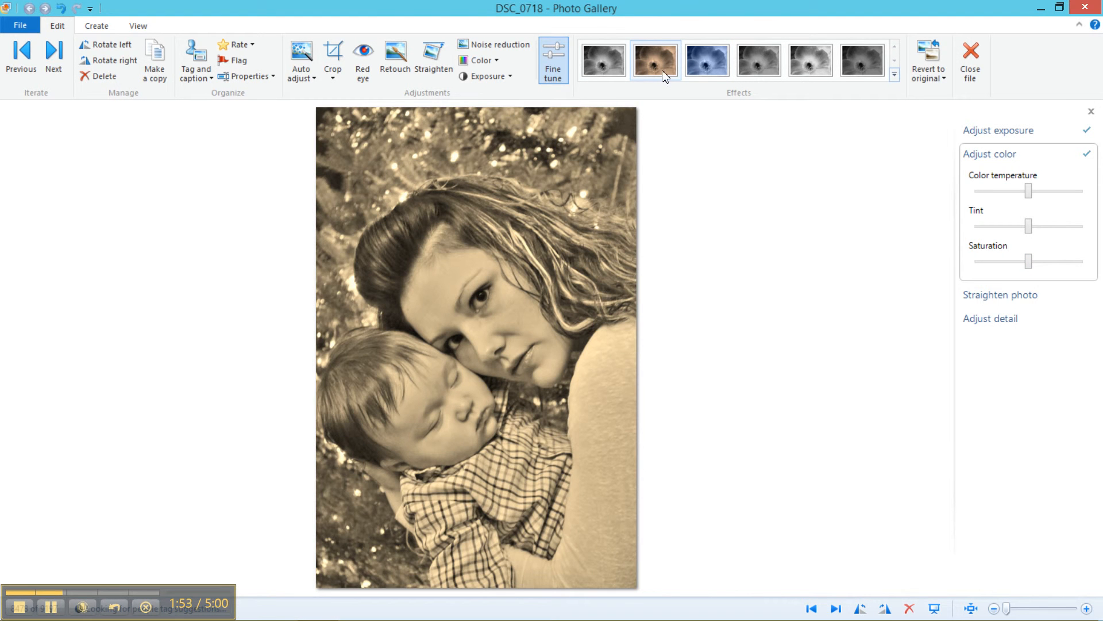
pyautogui.click(615, 75)
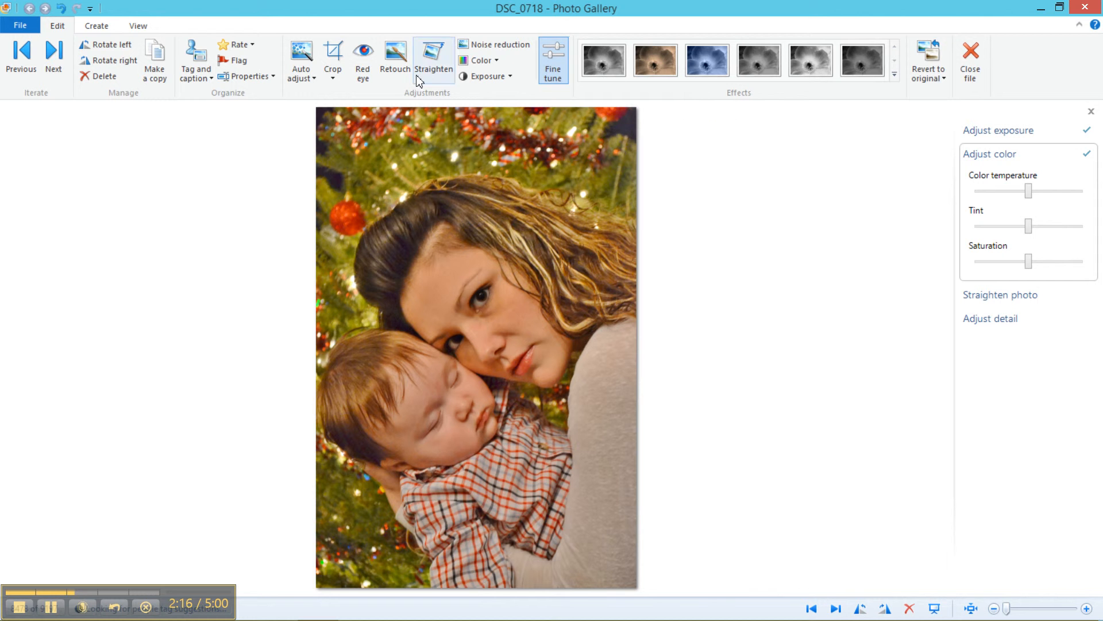
# Auto adjust the photo, raise Shadows to the maximum, and collapse the exposure and color settings.
pyautogui.click(303, 56)
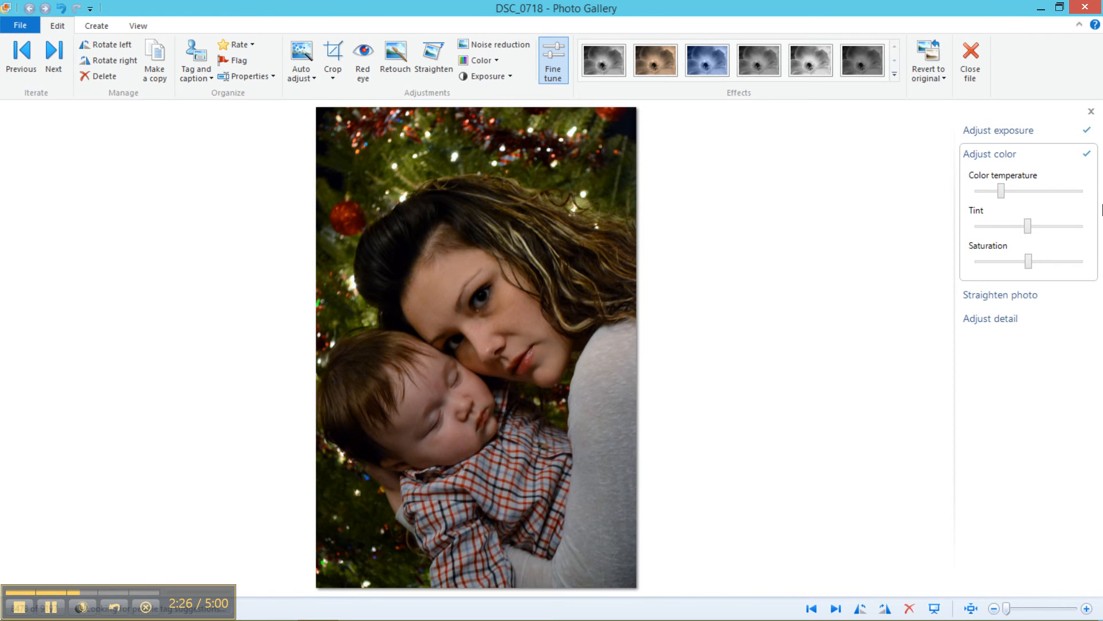
pyautogui.click(1033, 133)
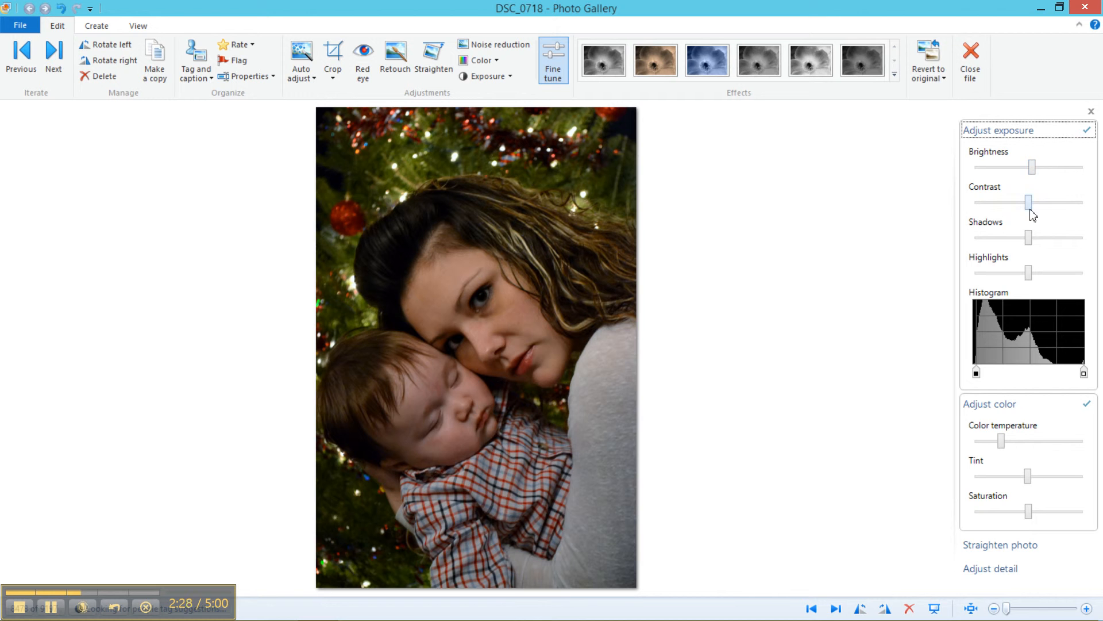
pyautogui.moveTo(1032, 237); pyautogui.dragTo(1094, 245)
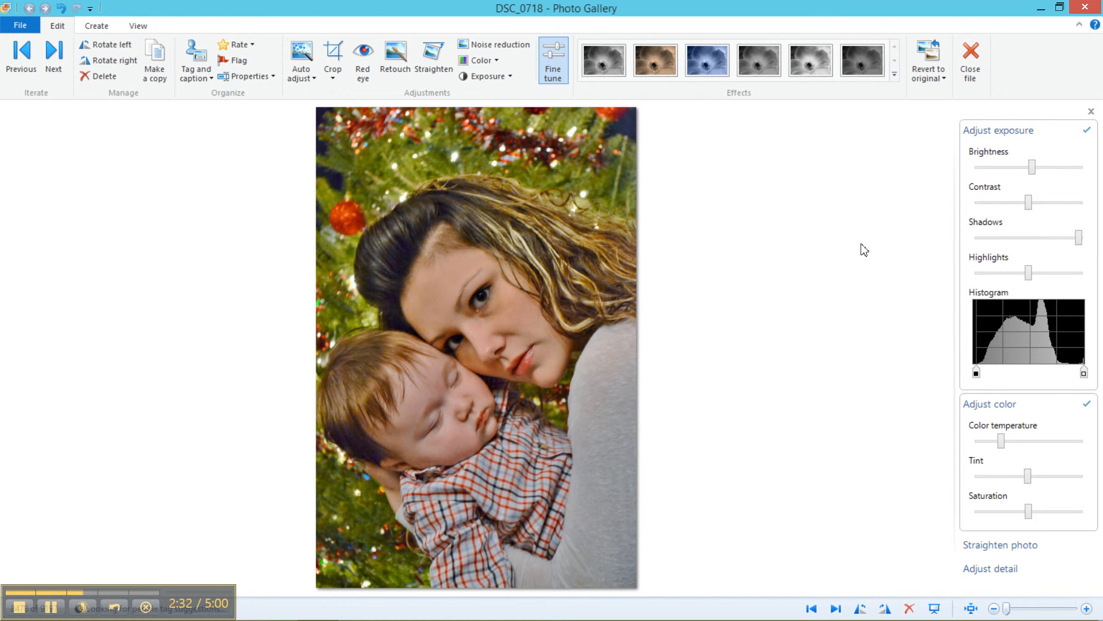
pyautogui.click(1024, 137)
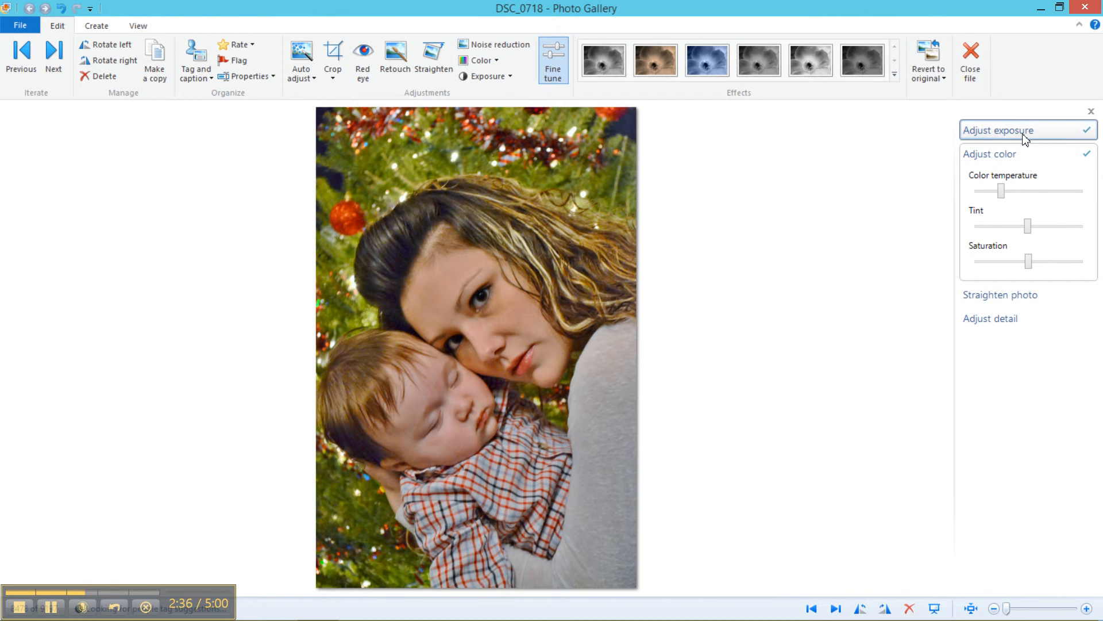
pyautogui.click(1023, 154)
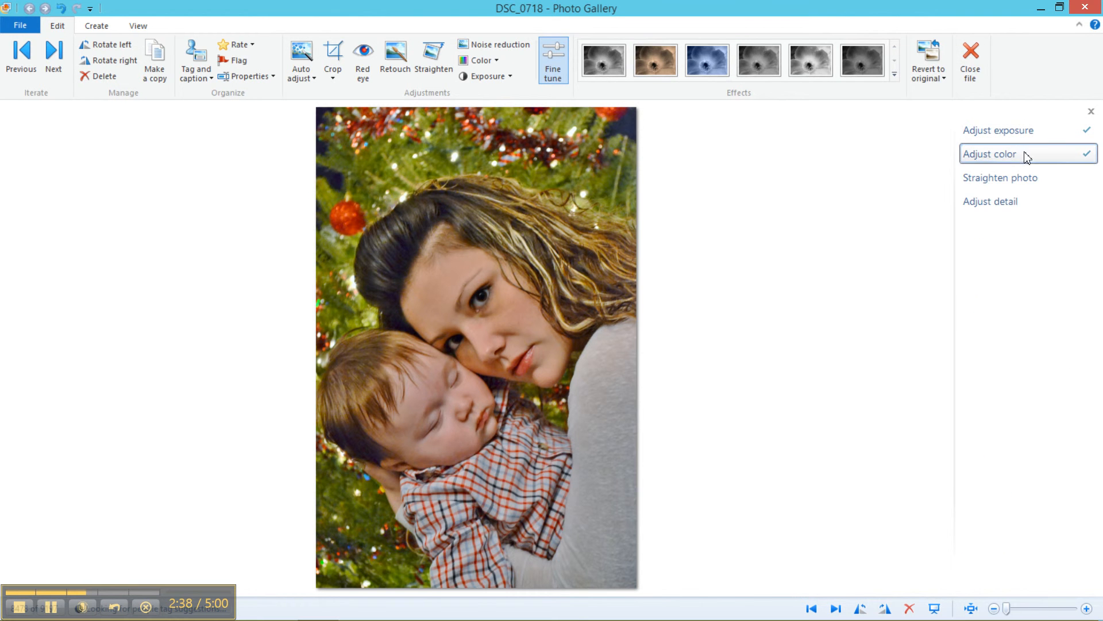
# Apply the Orange filter effect to the photo, and replace it with the lighter black-and-white filter right after it.
pyautogui.click(1010, 136)
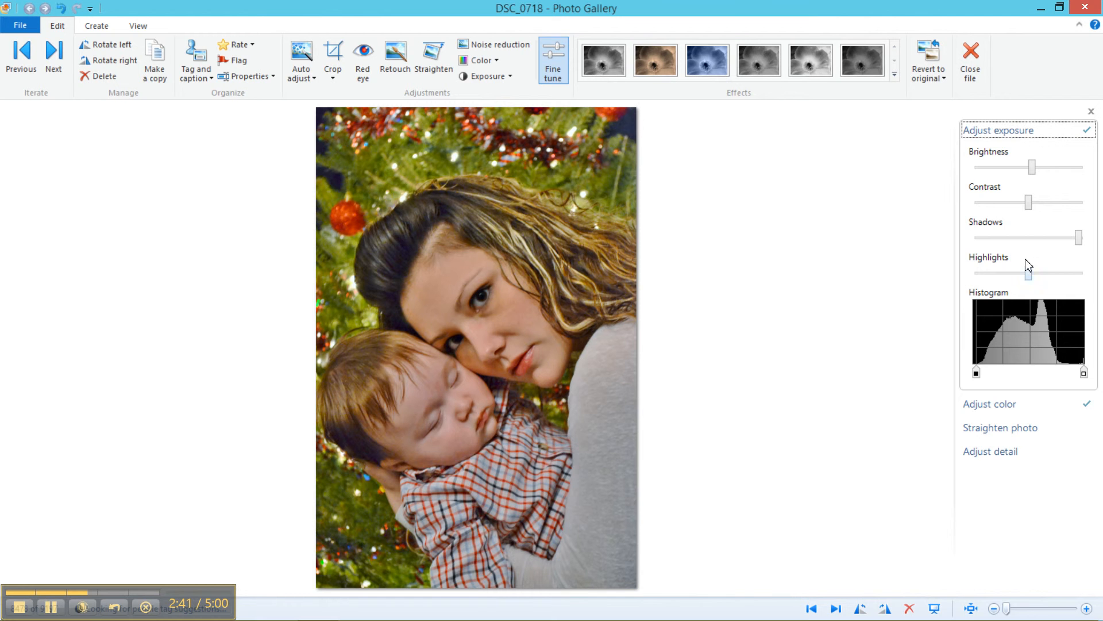
pyautogui.click(1023, 135)
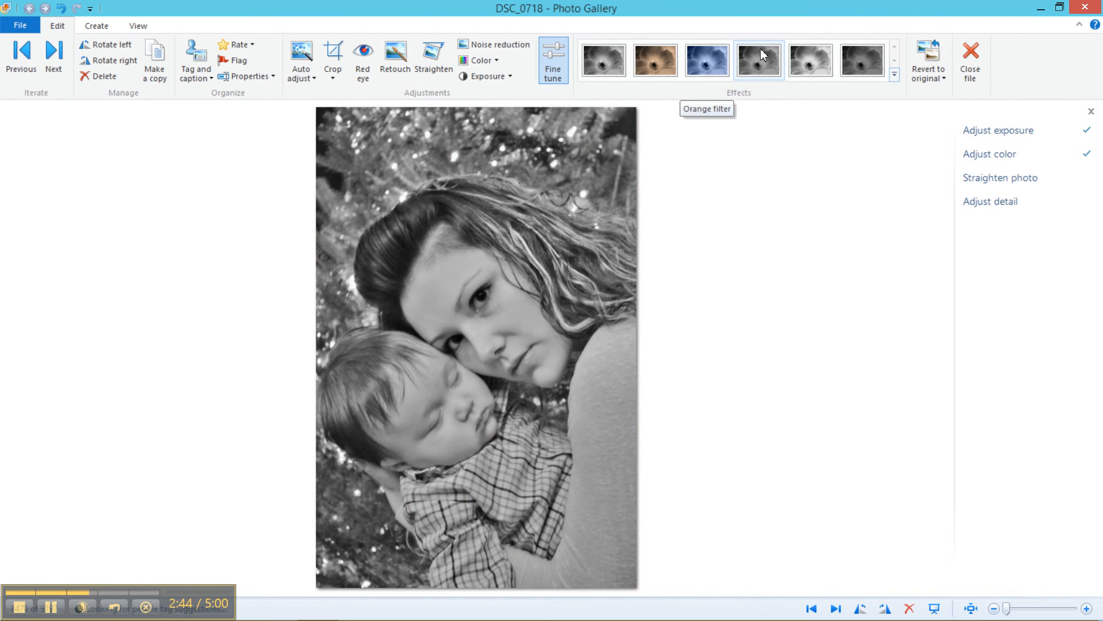
pyautogui.click(762, 55)
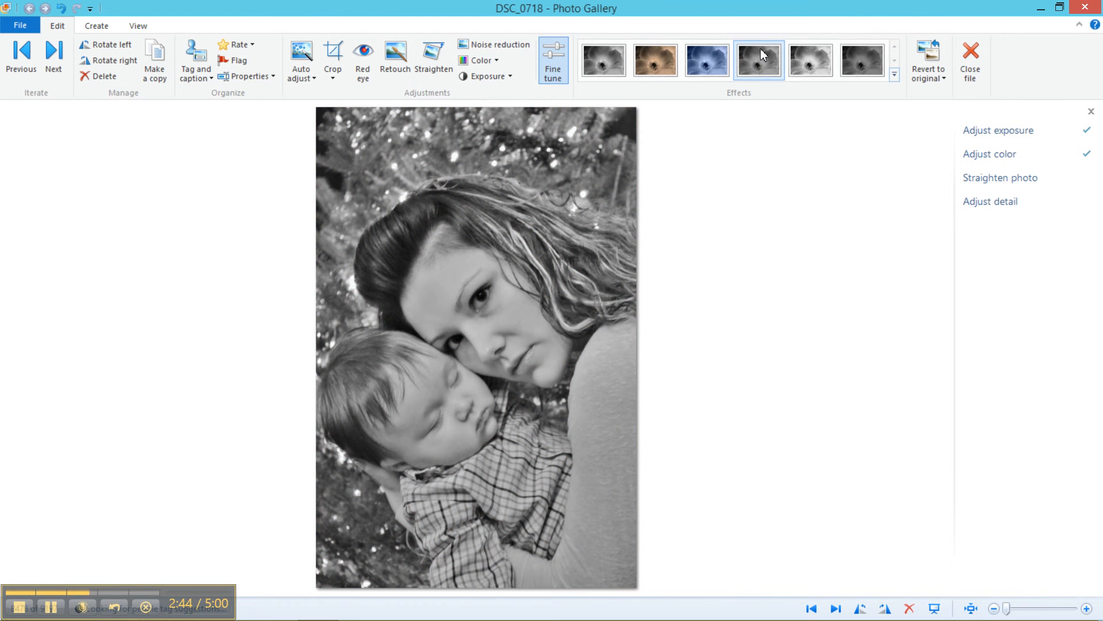
pyautogui.click(811, 64)
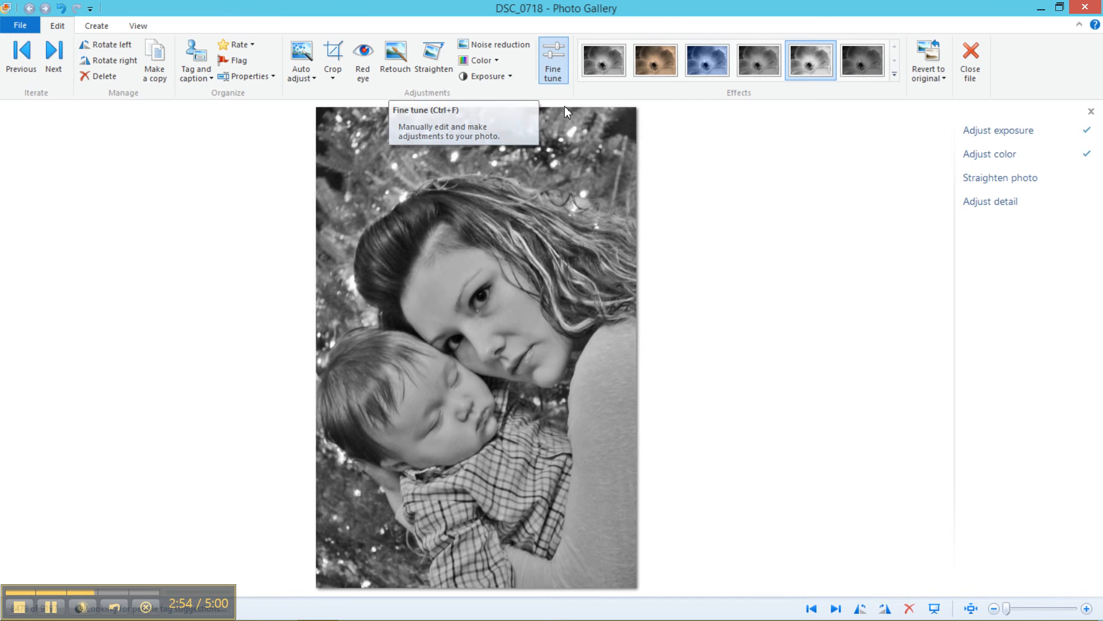
# Lower the black-and-white photo's Saturation slightly and bring its Color temperature back to about the middle.
pyautogui.click(980, 131)
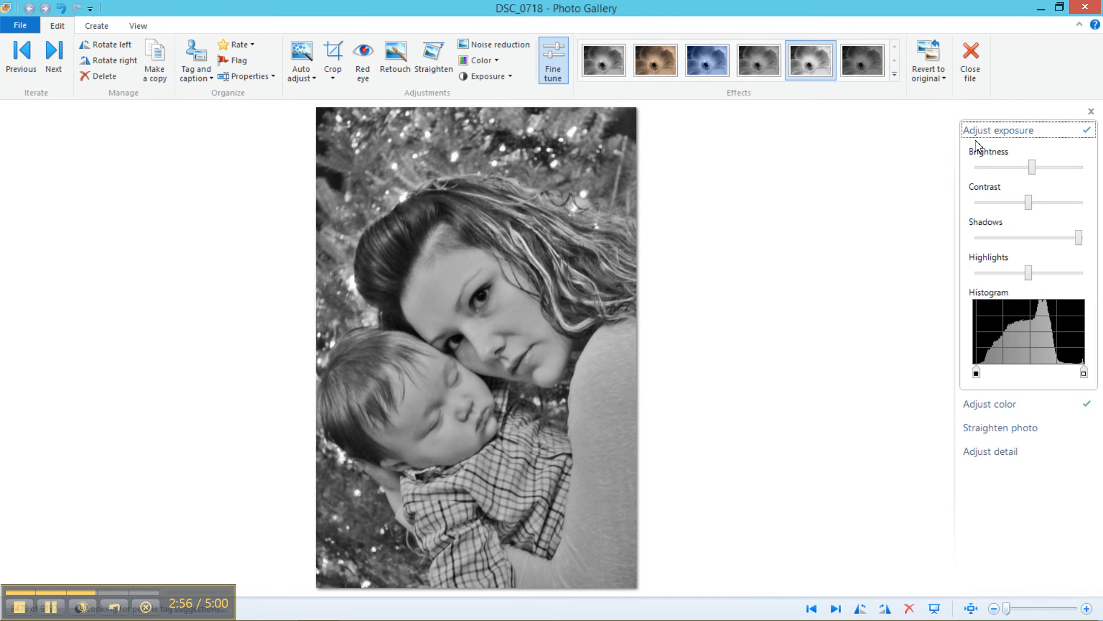
pyautogui.click(994, 404)
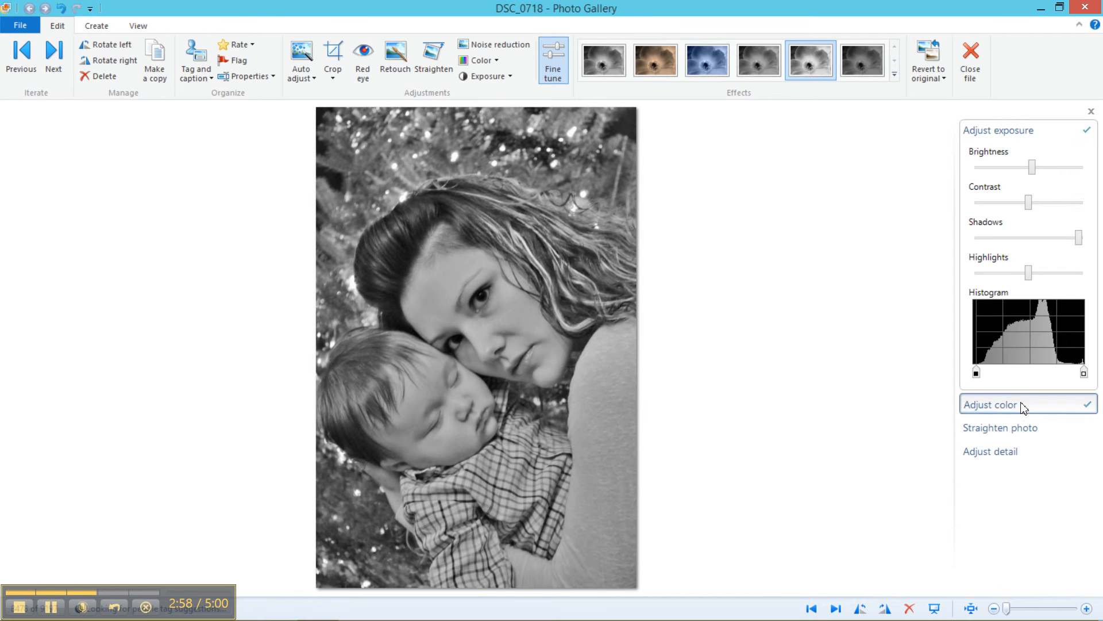
pyautogui.moveTo(1028, 511)
pyautogui.mouseDown()
pyautogui.moveTo(1079, 511)
pyautogui.moveTo(1023, 520)
pyautogui.mouseUp()
pyautogui.moveTo(1002, 442); pyautogui.dragTo(1030, 455)
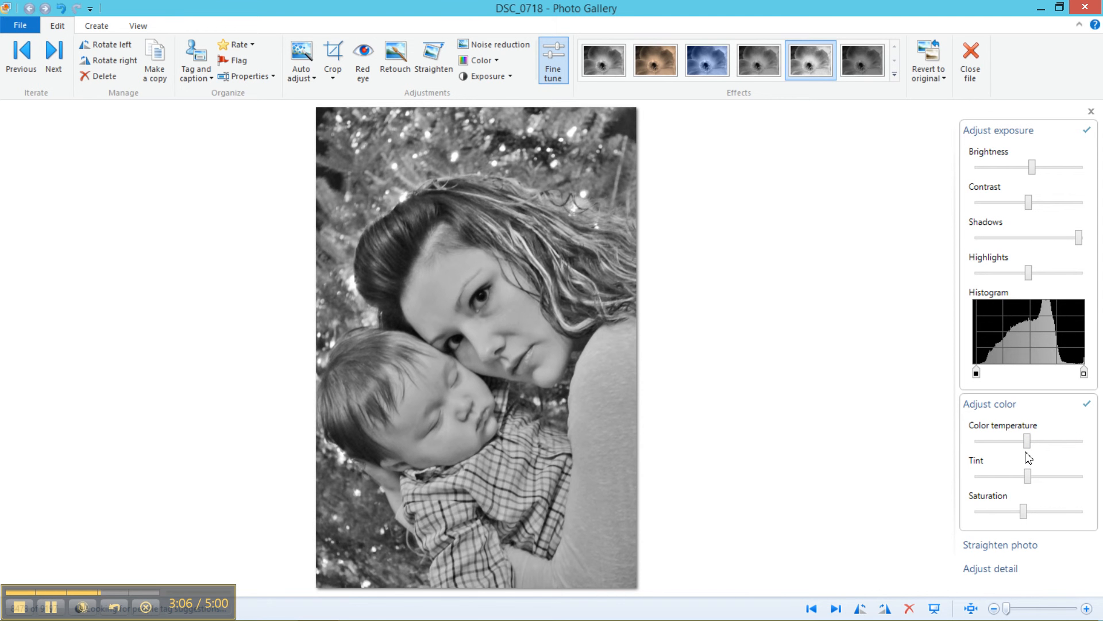
# Revert the photo to the original and rework it with Shadows at the maximum and Saturation moderately below the middle.
pyautogui.click(938, 55)
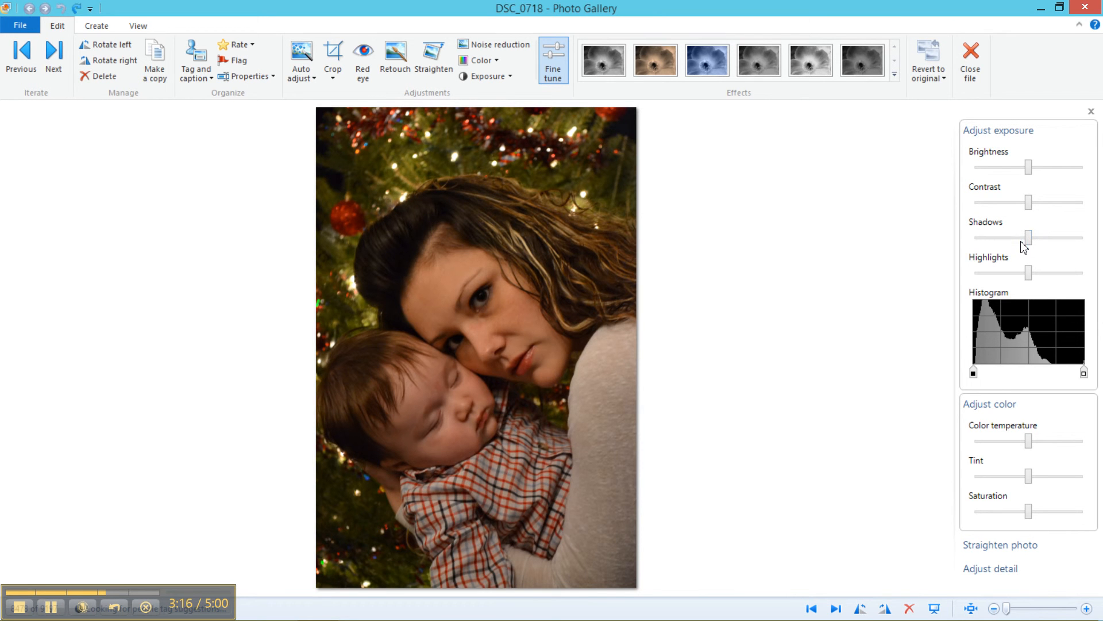
pyautogui.moveTo(1028, 239); pyautogui.dragTo(1096, 266)
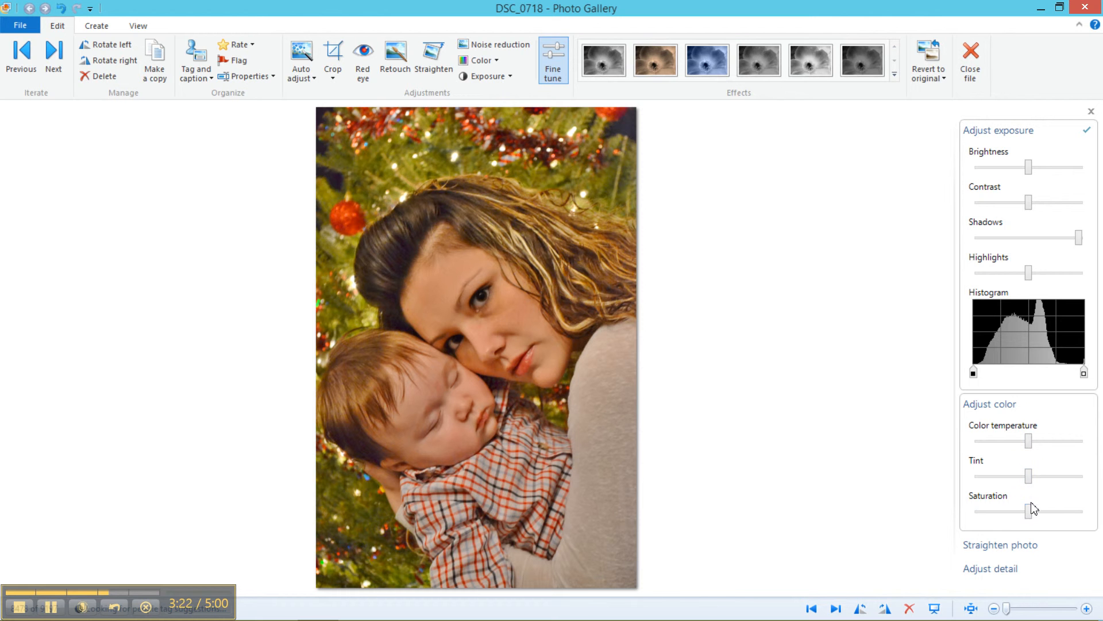
pyautogui.moveTo(1028, 512); pyautogui.dragTo(1008, 516)
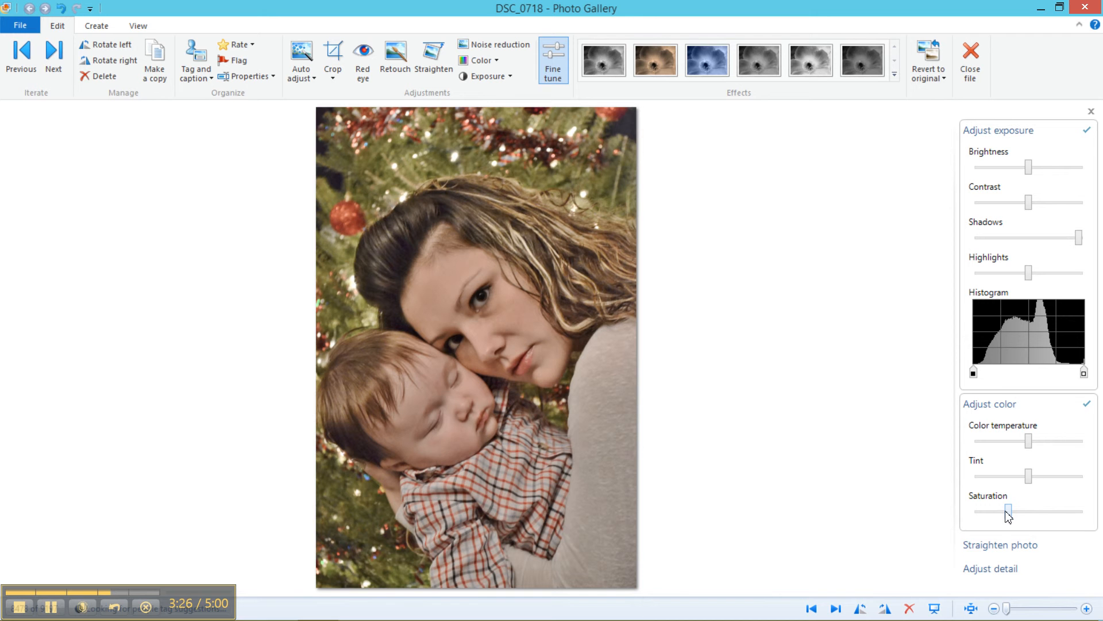
pyautogui.click(1003, 407)
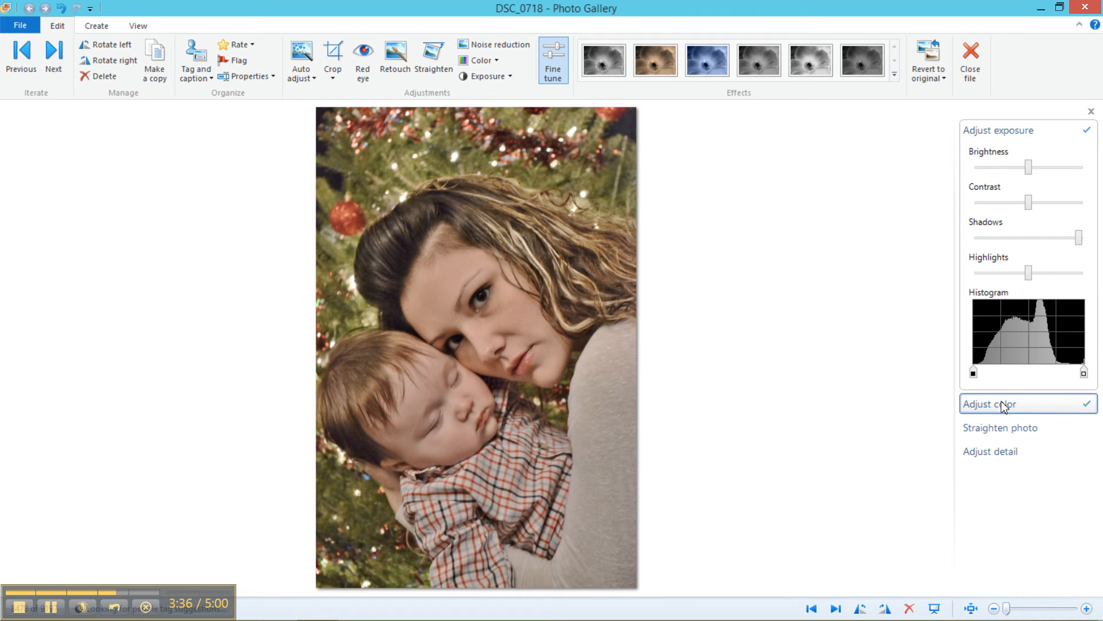
pyautogui.click(1036, 132)
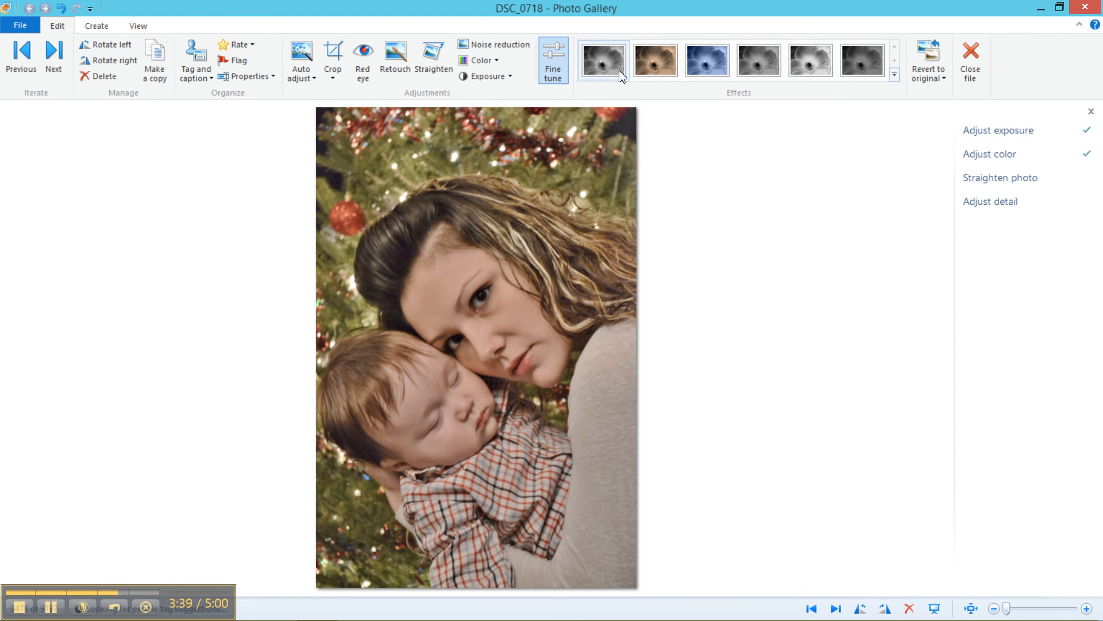
# Save a copy of the edited photo to the Desktop as the JPG file DSC_0718 (2), and dismiss the automatic-save notice.
pyautogui.click(162, 60)
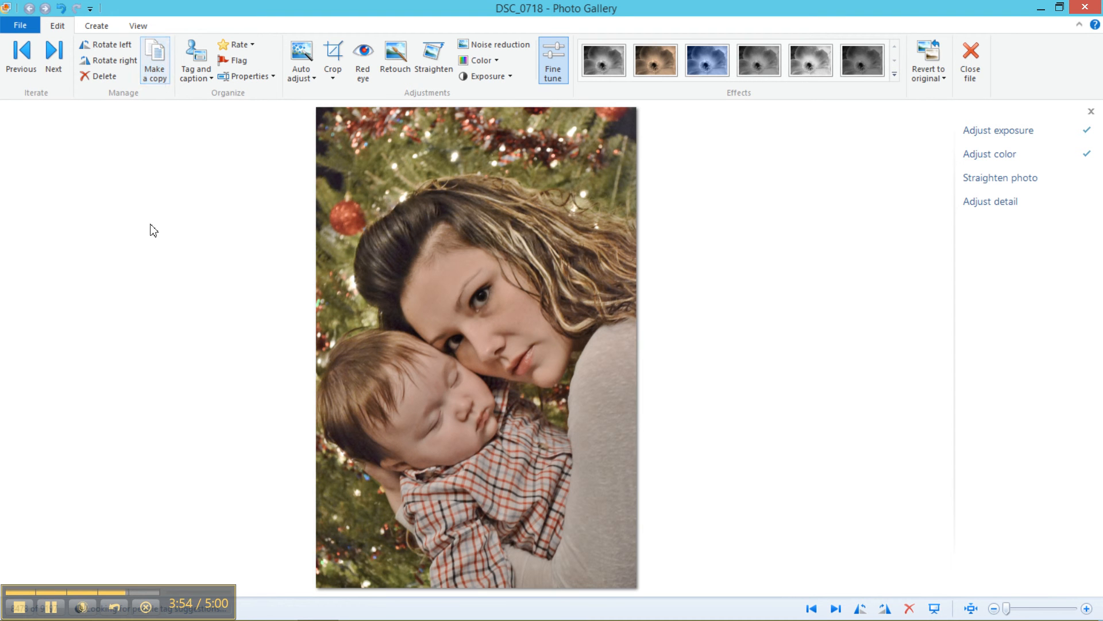
pyautogui.click(159, 74)
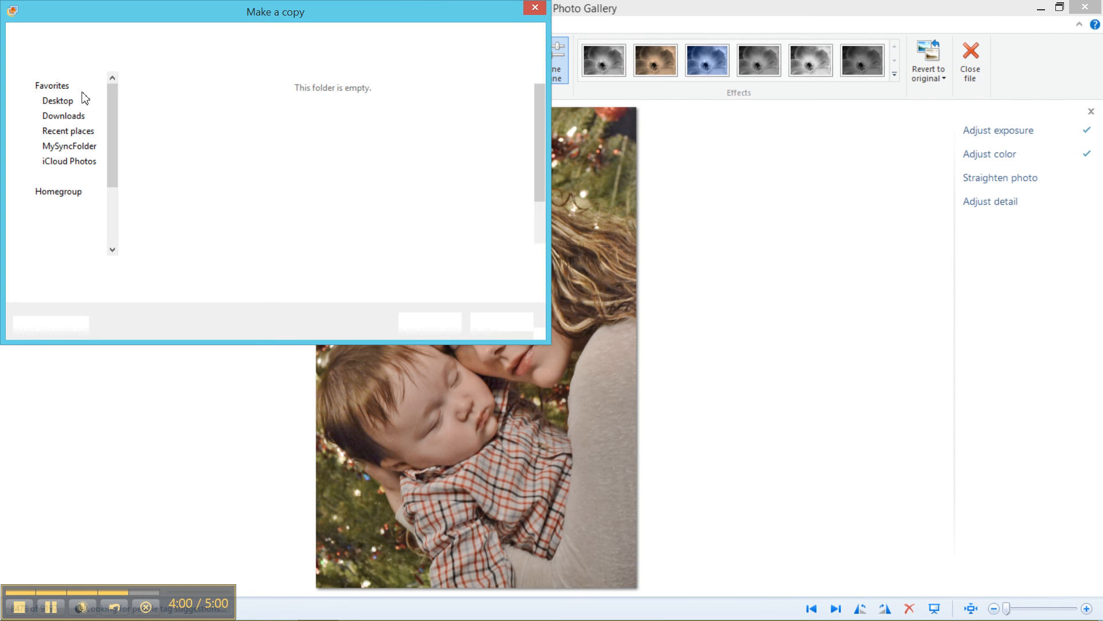
pyautogui.click(62, 101)
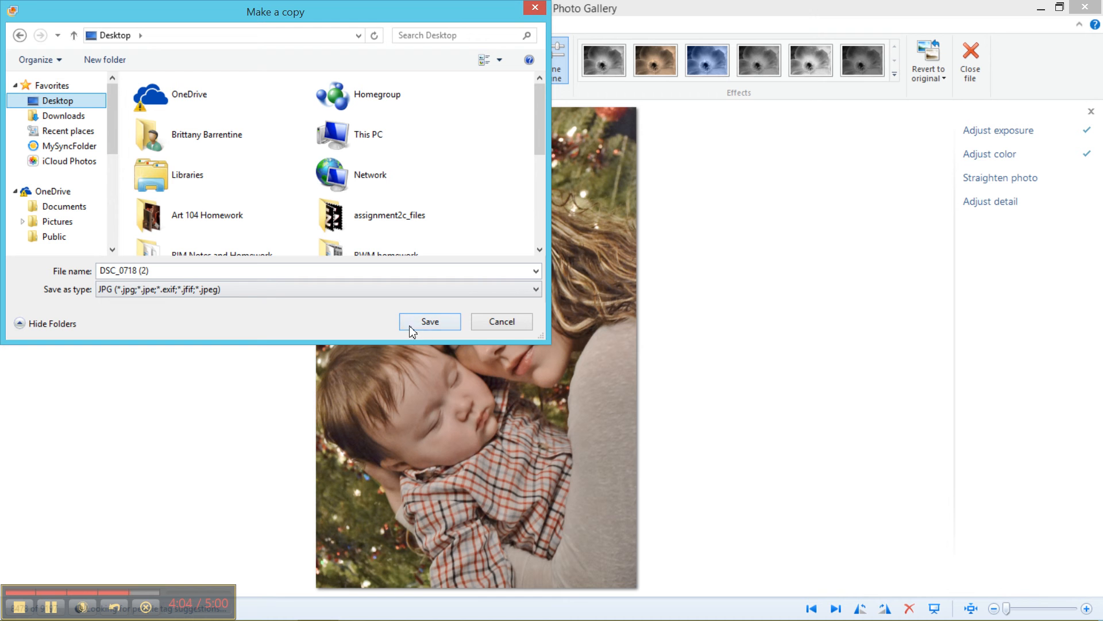
pyautogui.click(448, 323)
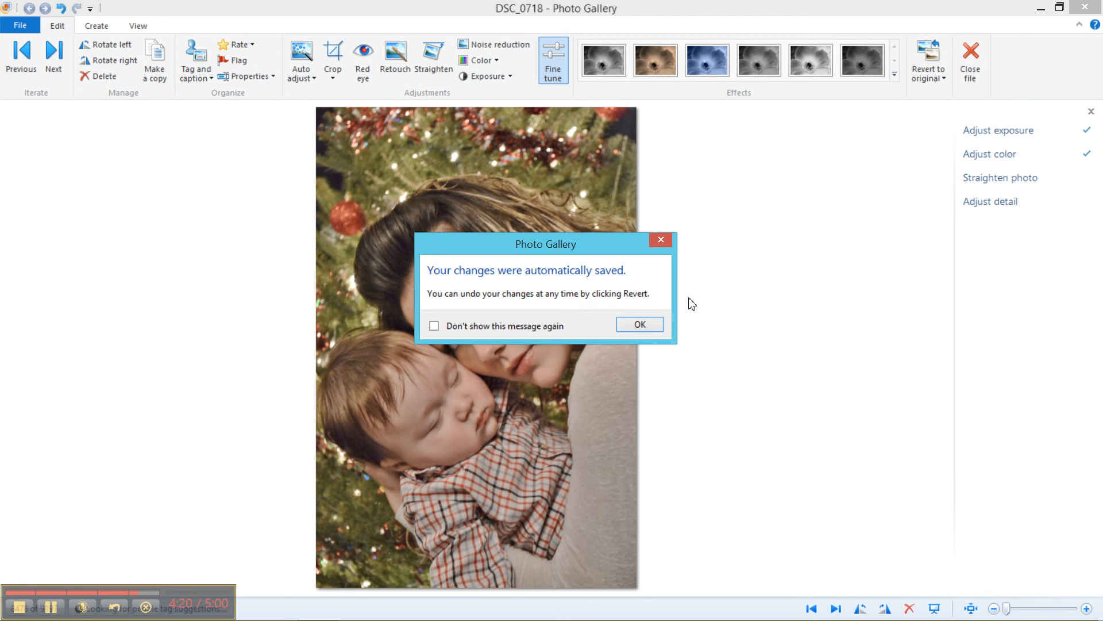
pyautogui.click(645, 328)
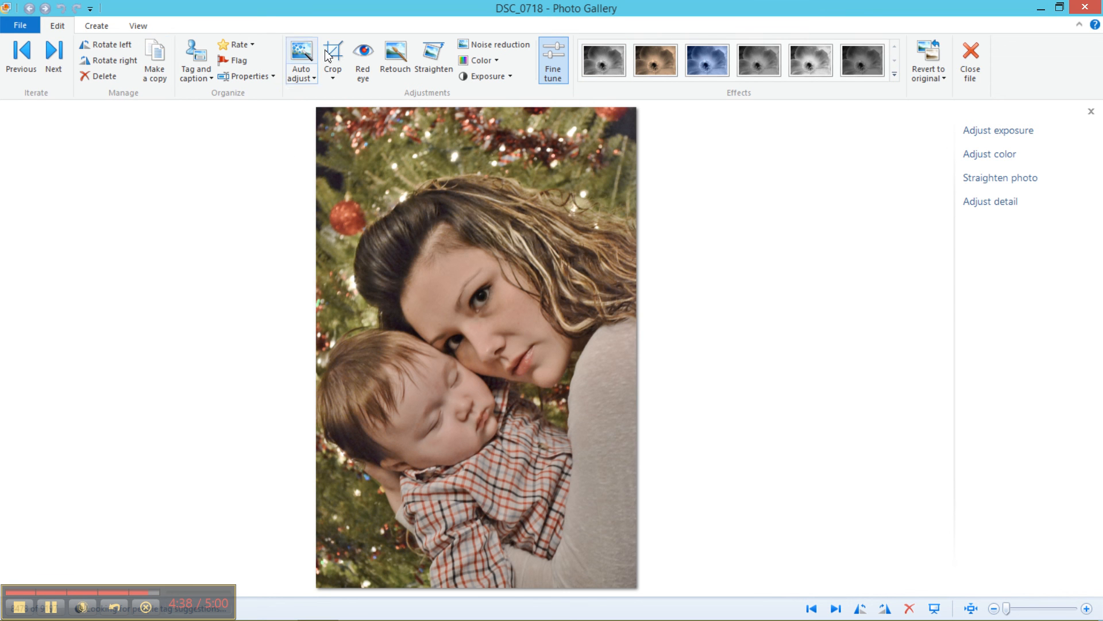
# Revert DSC_0718 to its original version, discarding all changes made to it, and close the photo editor window.
pyautogui.click(931, 58)
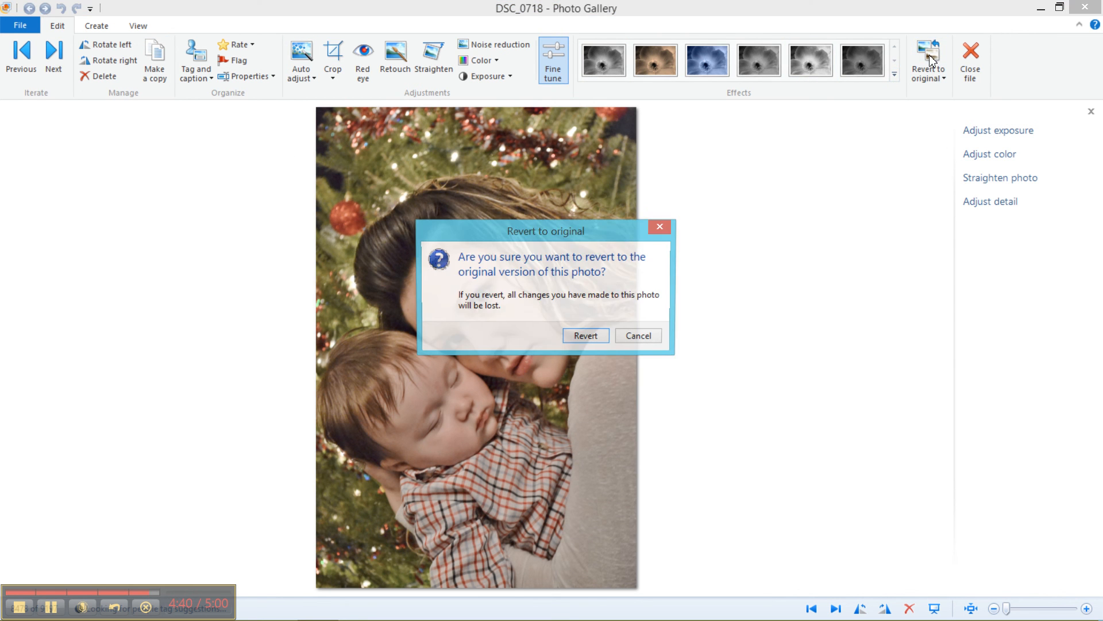
pyautogui.click(592, 338)
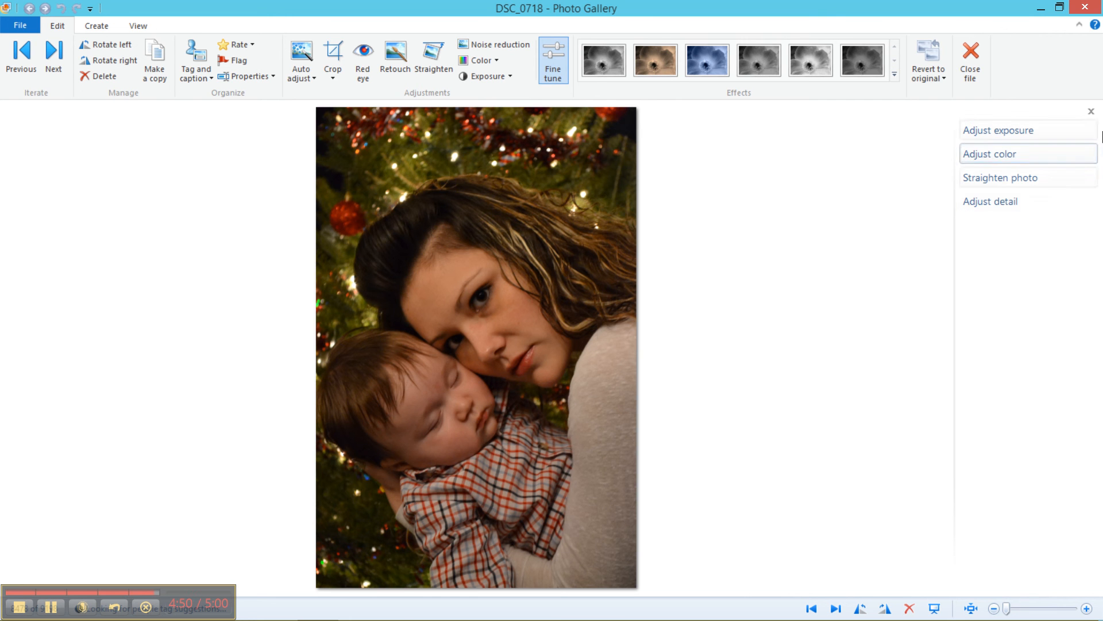
pyautogui.click(1083, 7)
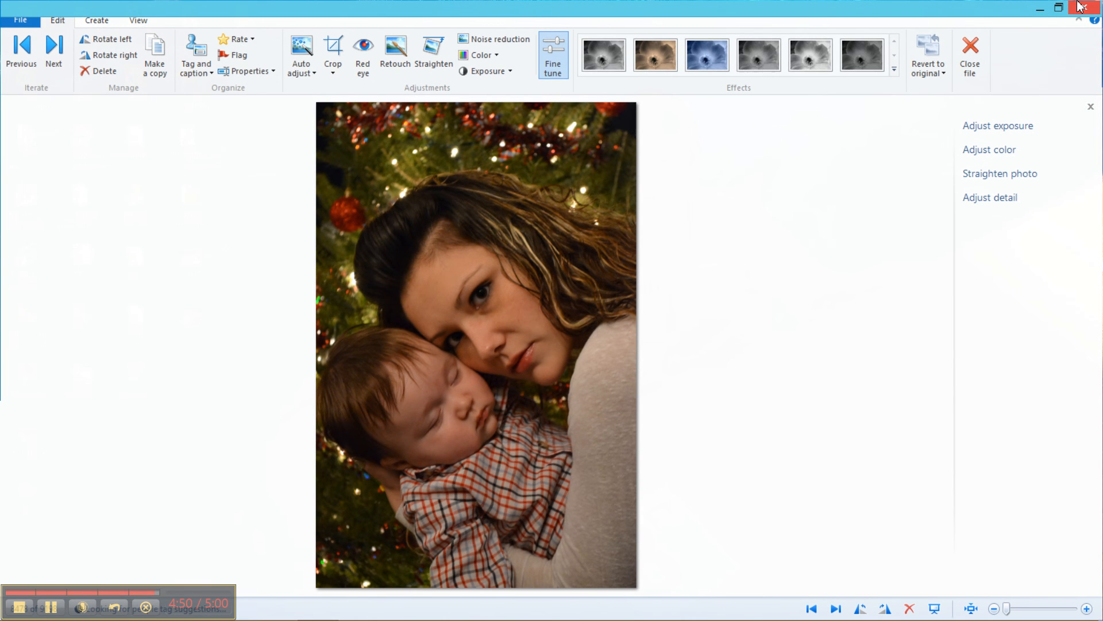